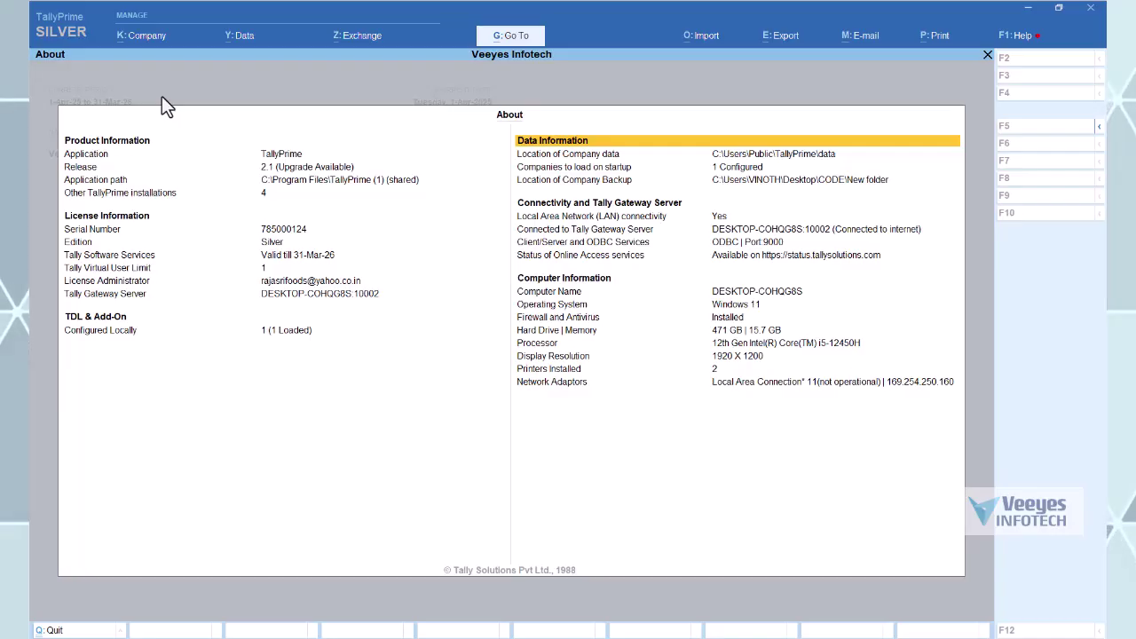
Close the product information and view the GST Annual Computation report
{"action": "key", "text": "Escape"}
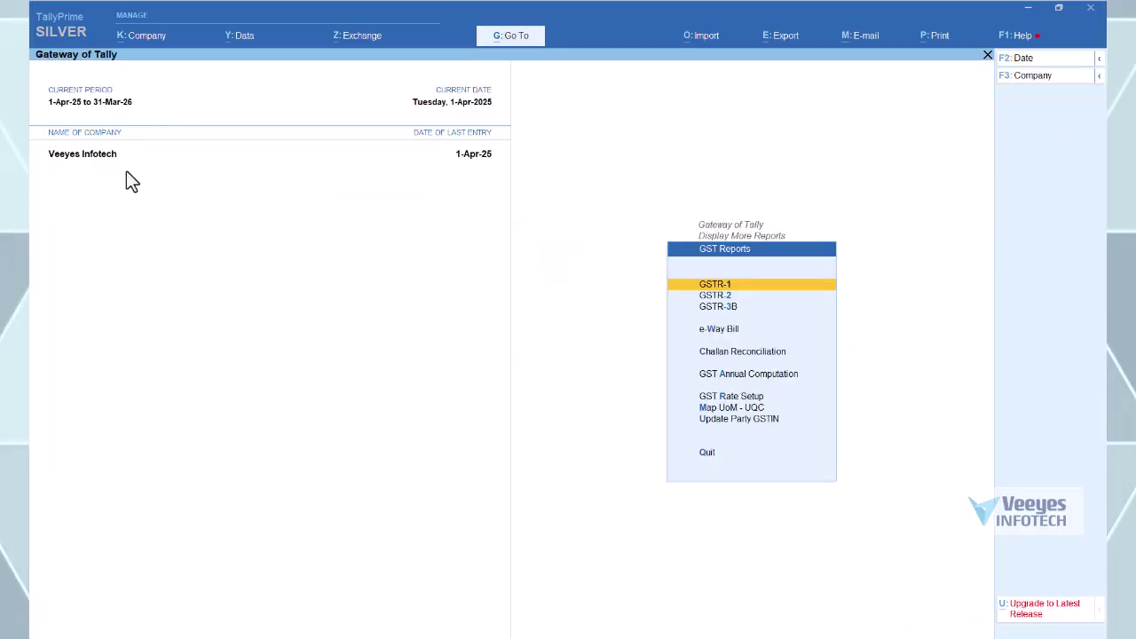
{"action": "key", "text": "a"}
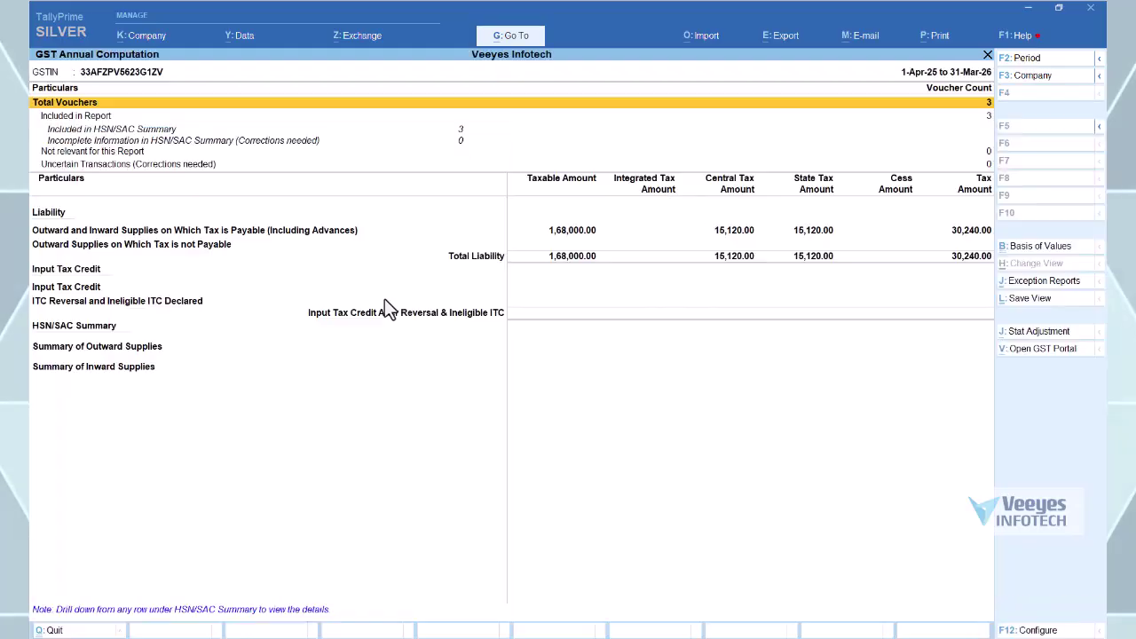
{"action": "key", "text": "Escape"}
{"action": "key", "text": "Escape"}
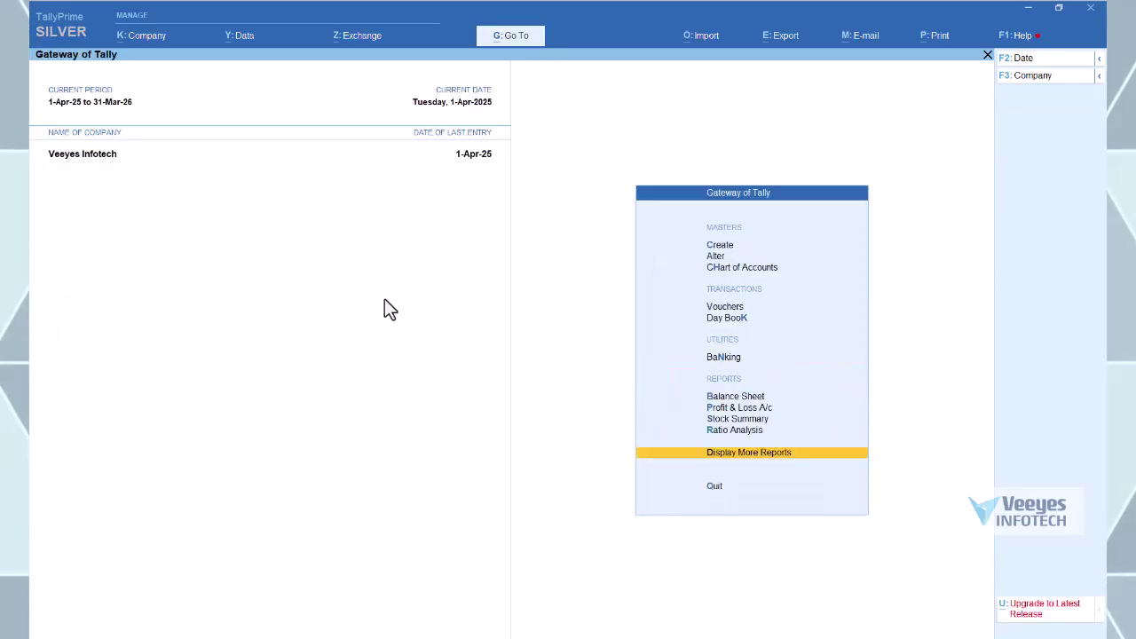
View the April vouchers in the Sales Register and return to the Gateway of Tally
{"action": "key", "text": "Escape"}
{"action": "key", "text": "Escape"}
{"action": "key", "text": "d"}
{"action": "key", "text": "a"}
{"action": "key", "text": "s"}
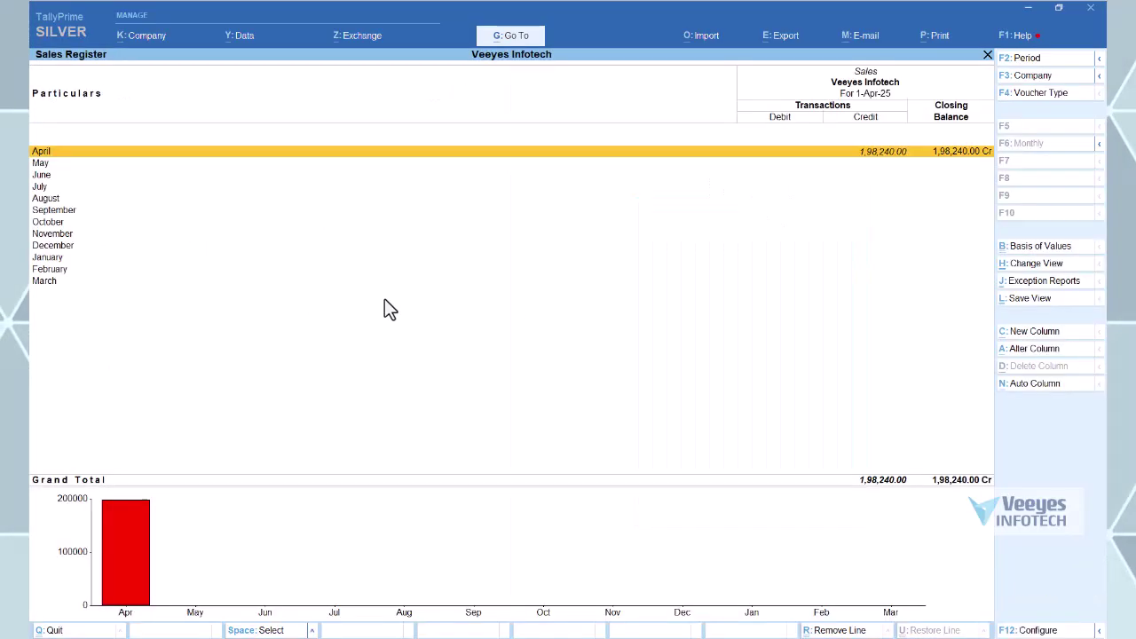
{"action": "key", "text": "Return"}
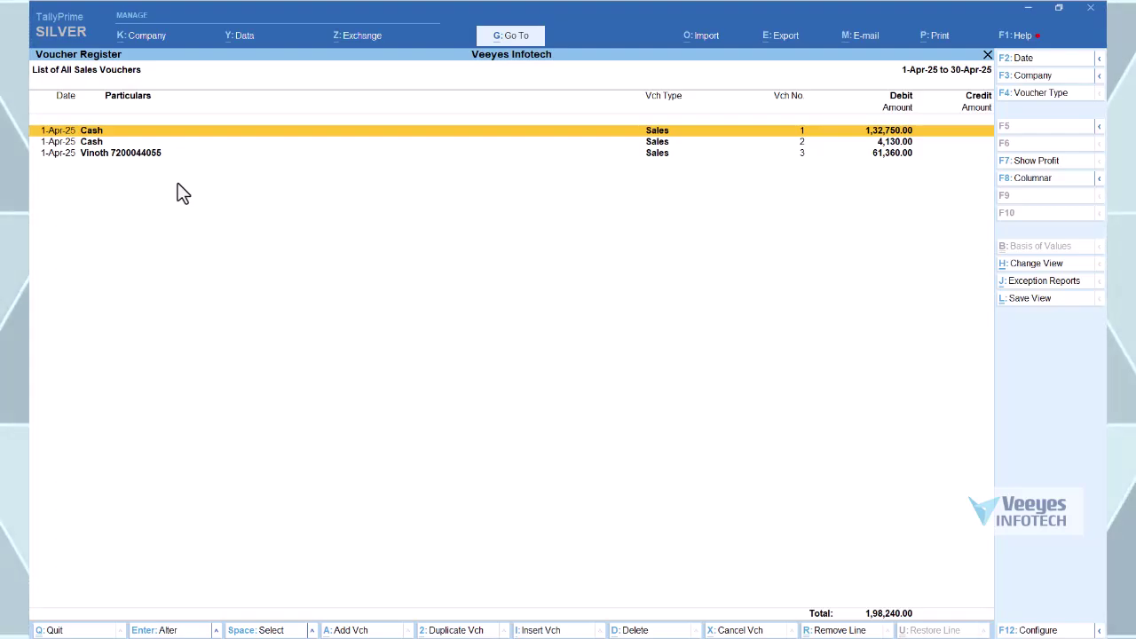
{"action": "key", "text": "Escape"}
{"action": "key", "text": "Escape"}
{"action": "key", "text": "Escape"}
{"action": "key", "text": "Escape"}
{"action": "key", "text": "Escape"}
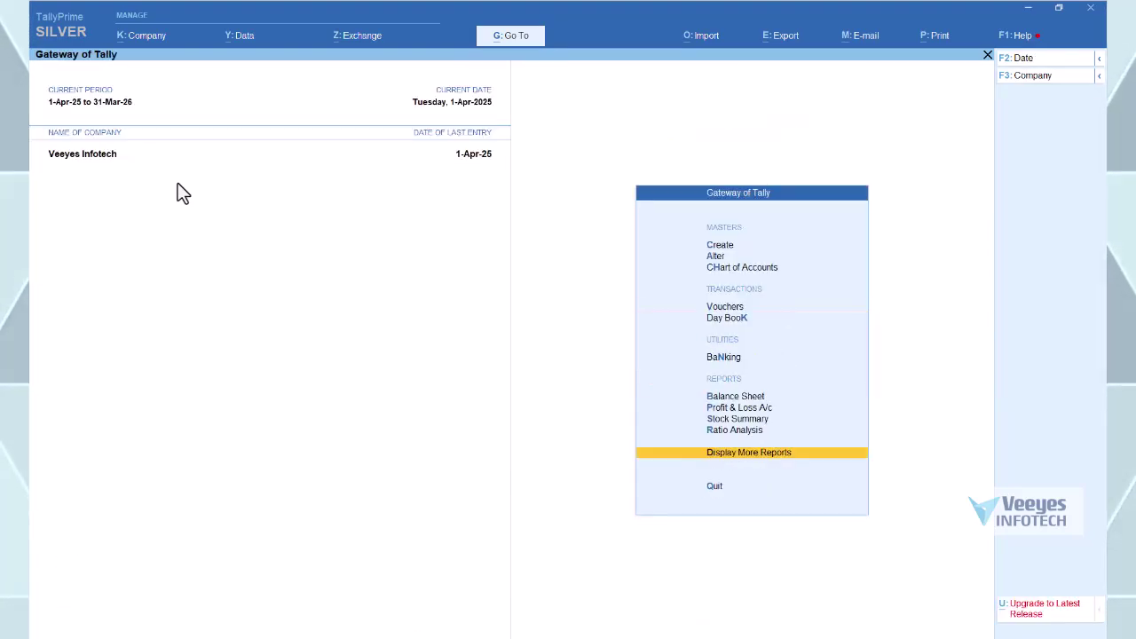
Open the GSTR-1 return from the GST reports
{"action": "key", "text": "d"}
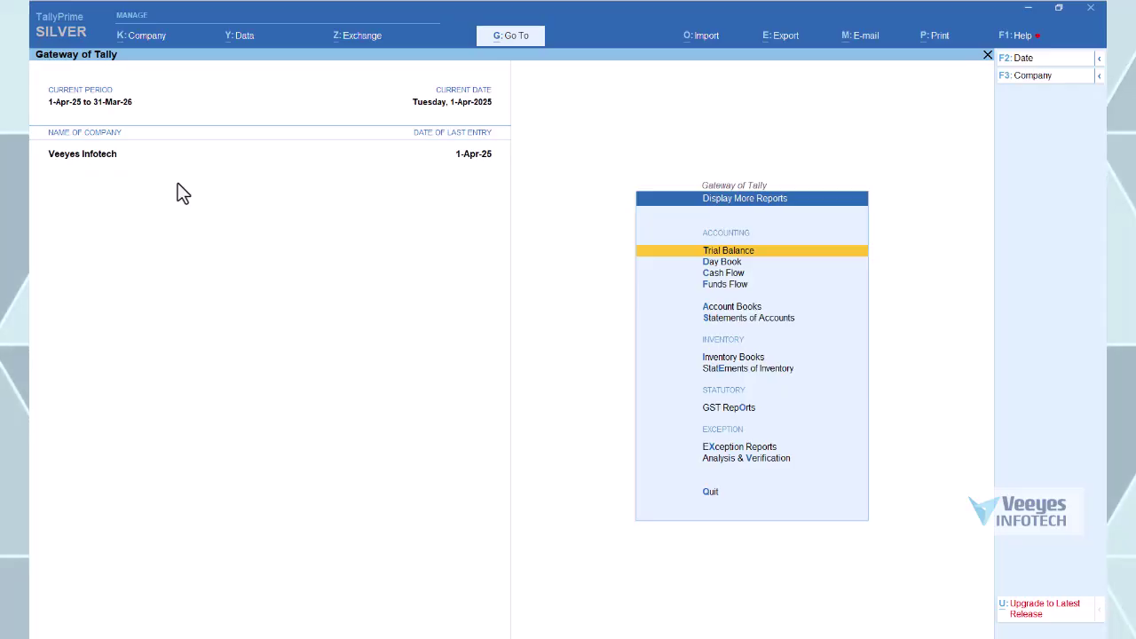
{"action": "key", "text": "Down"}
{"action": "key", "text": "Down"}
{"action": "key", "text": "Down"}
{"action": "key", "text": "Down"}
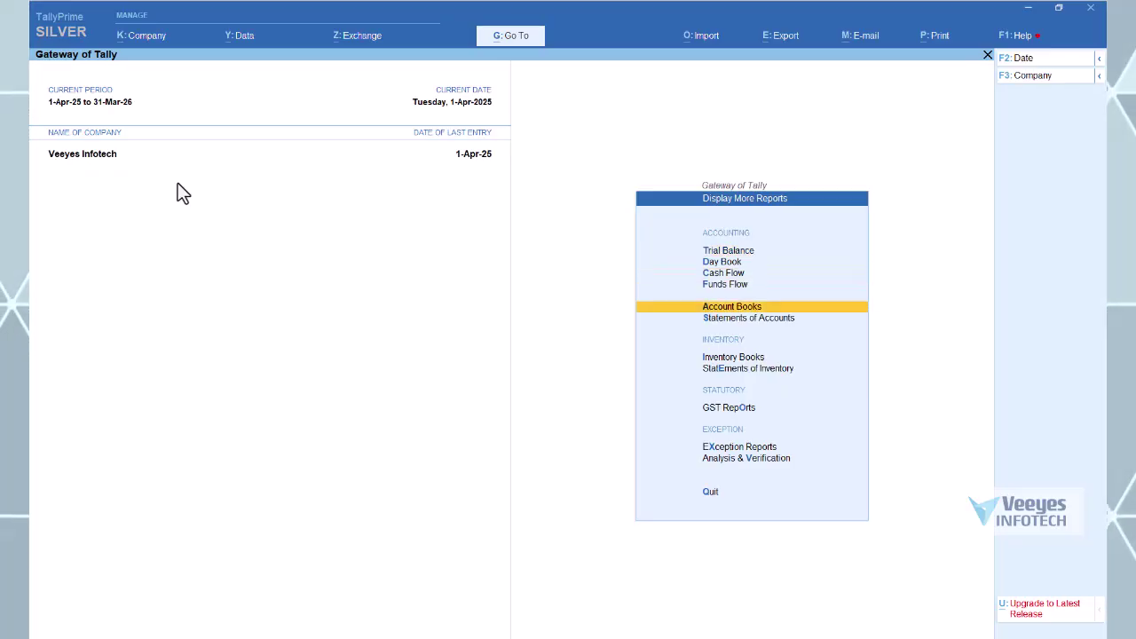
{"action": "key", "text": "Down"}
{"action": "key", "text": "Down"}
{"action": "key", "text": "Down"}
{"action": "key", "text": "Down"}
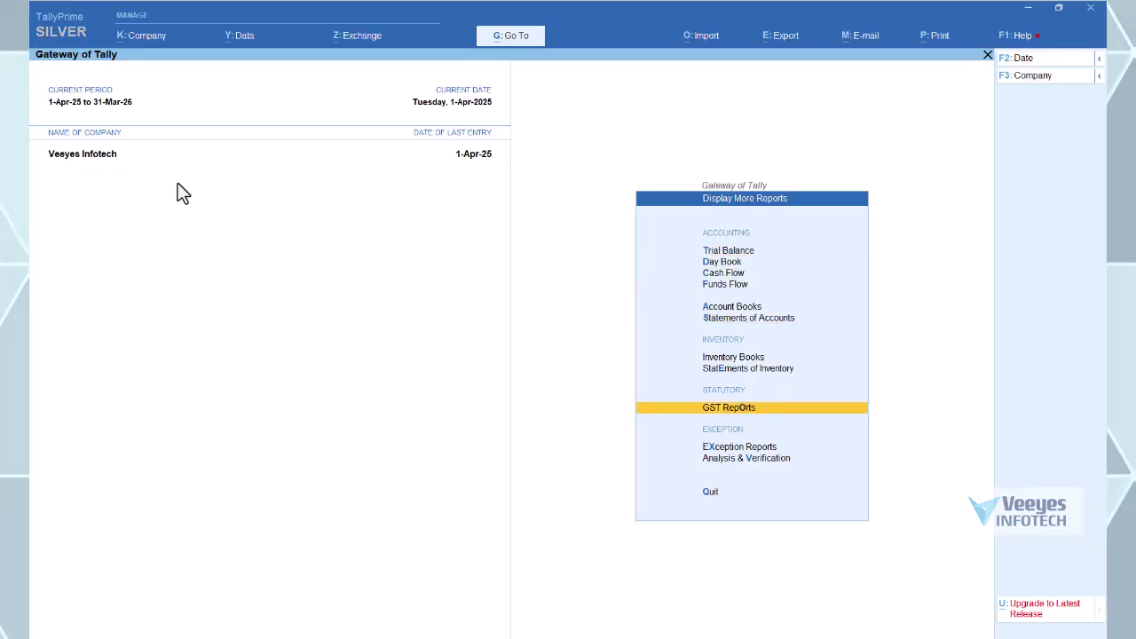
{"action": "key", "text": "Return"}
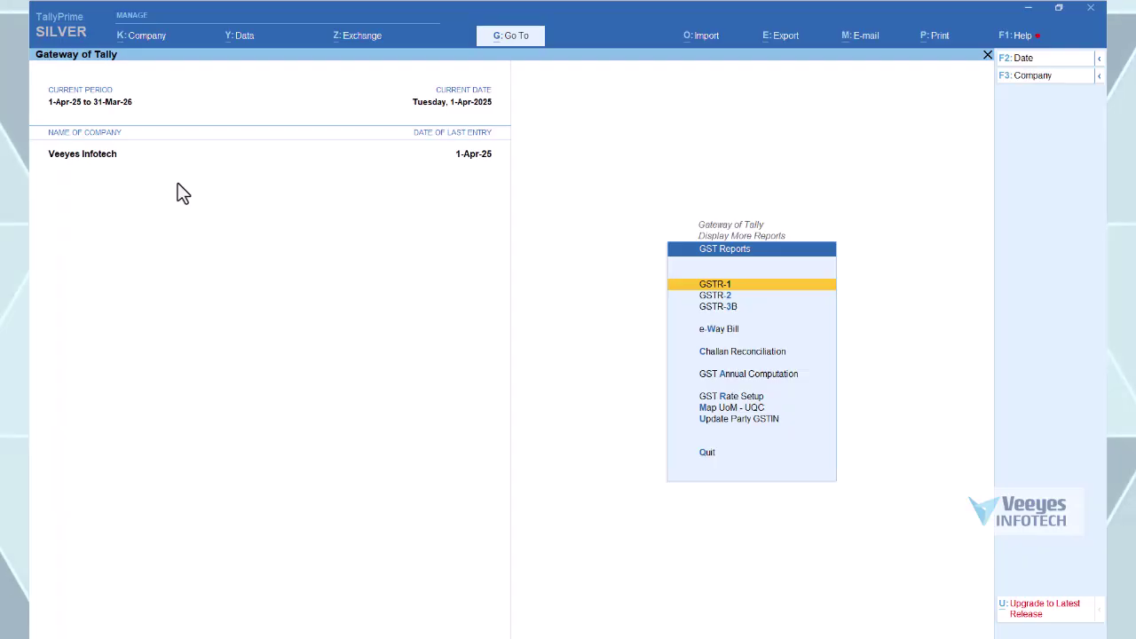
{"action": "key", "text": "Return"}
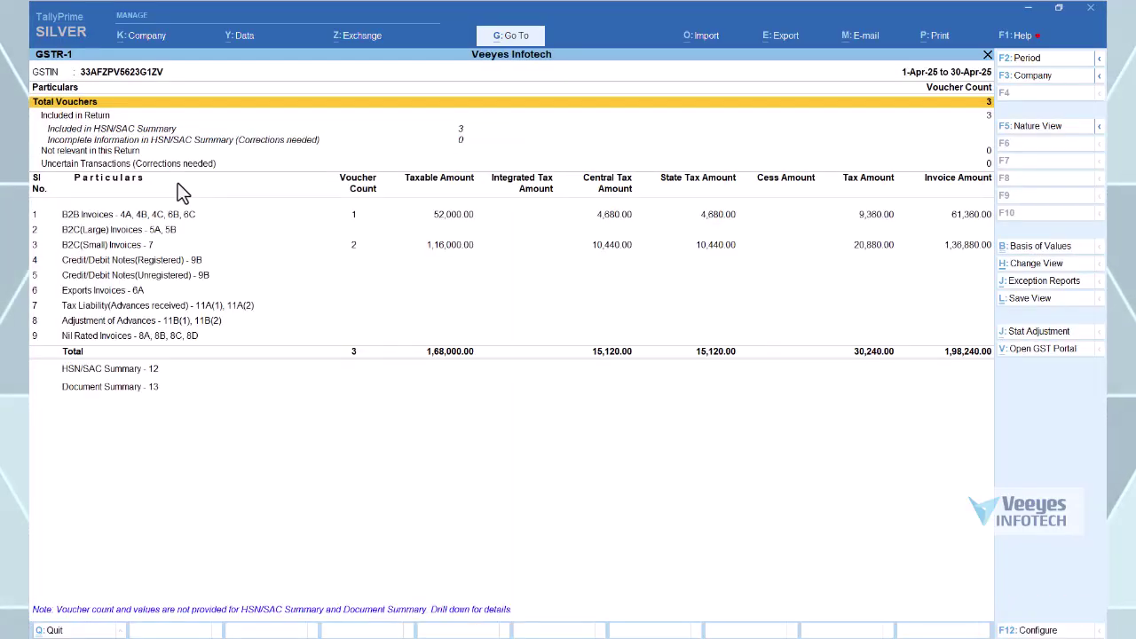
Drill down into HSN/SAC Summary - 12 in the GSTR-1 return
{"action": "key", "text": "Down"}
{"action": "key", "text": "Down"}
{"action": "key", "text": "Down"}
{"action": "key", "text": "Down"}
{"action": "key", "text": "Down"}
{"action": "key", "text": "Down"}
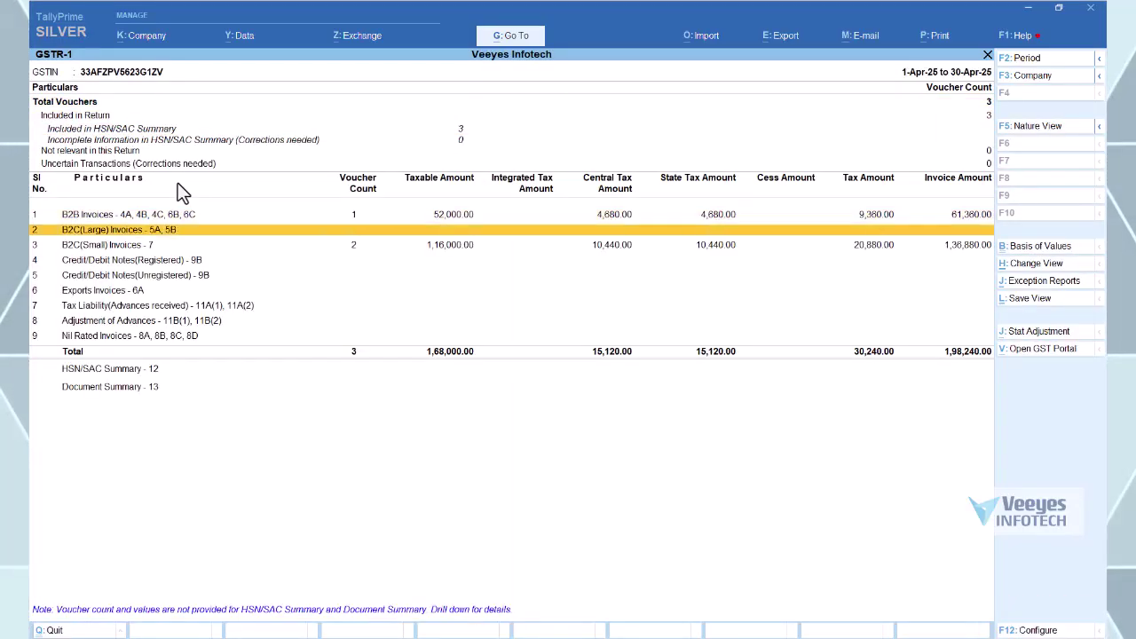
{"action": "key", "text": "Down"}
{"action": "key", "text": "Down"}
{"action": "key", "text": "Down"}
{"action": "key", "text": "Down"}
{"action": "key", "text": "Down"}
{"action": "key", "text": "Down"}
{"action": "key", "text": "Down"}
{"action": "key", "text": "Down"}
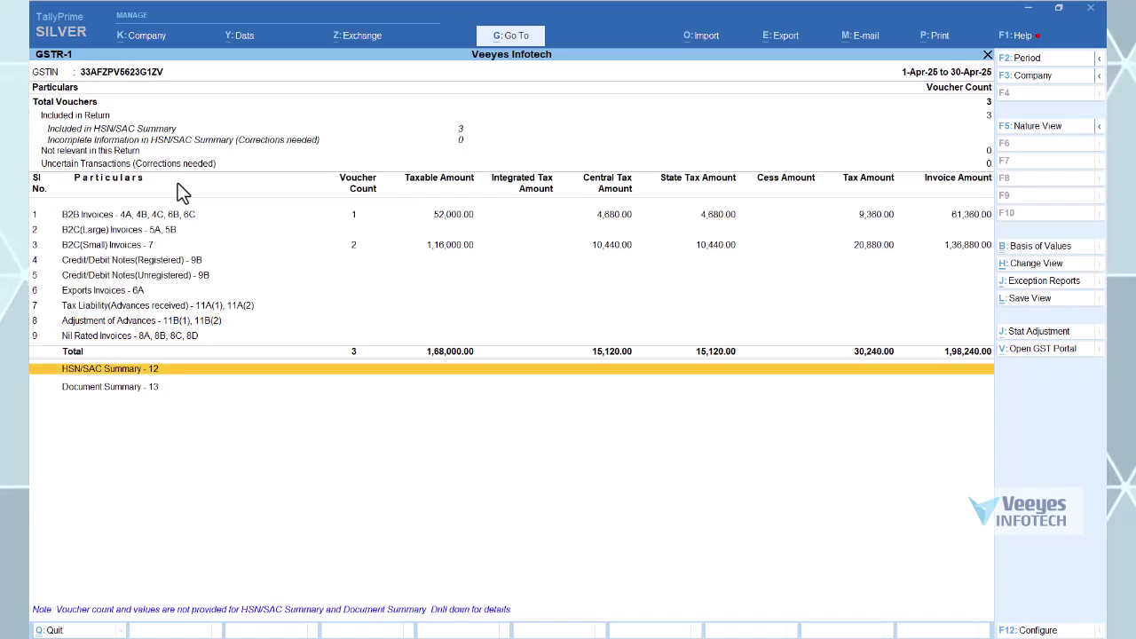
{"action": "key", "text": "Return"}
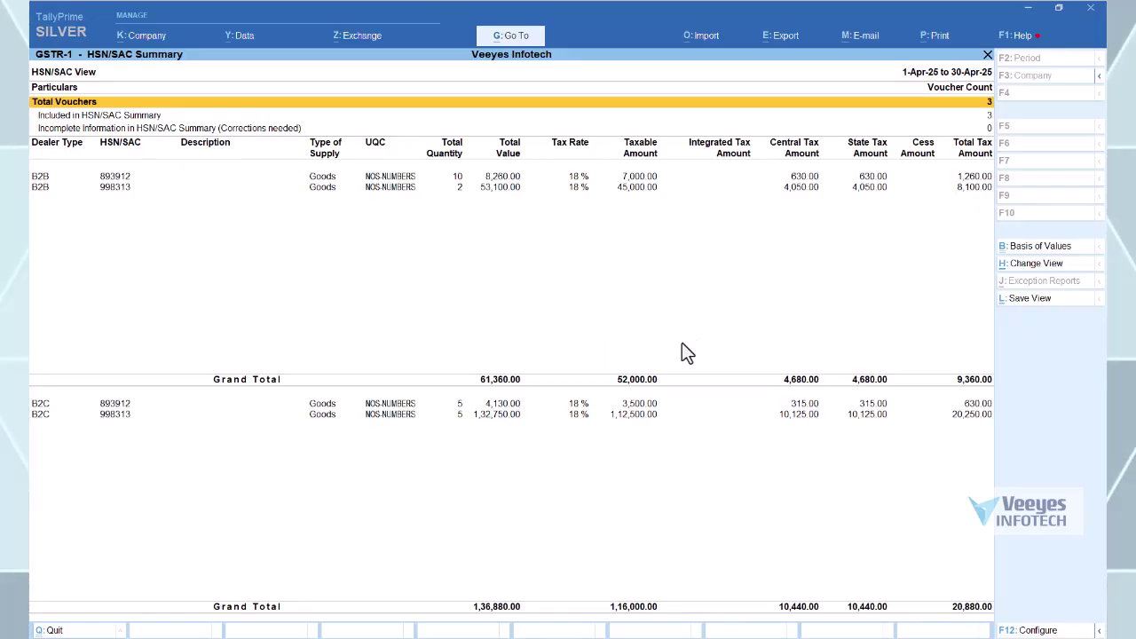
Check the Tally workbook in Excel, and export the current HSN/SAC Summary from TallyPrime as an Excel spreadsheet to the local drive
{"action": "left_click", "coordinate": [1026, 12]}
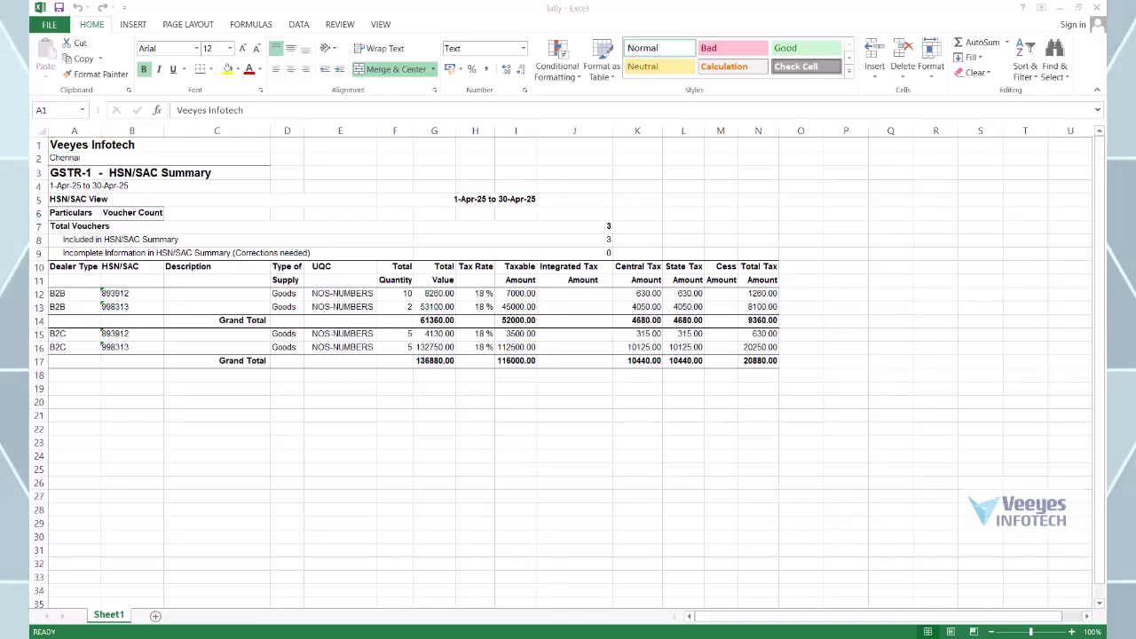
{"action": "key", "text": "alt+Tab"}
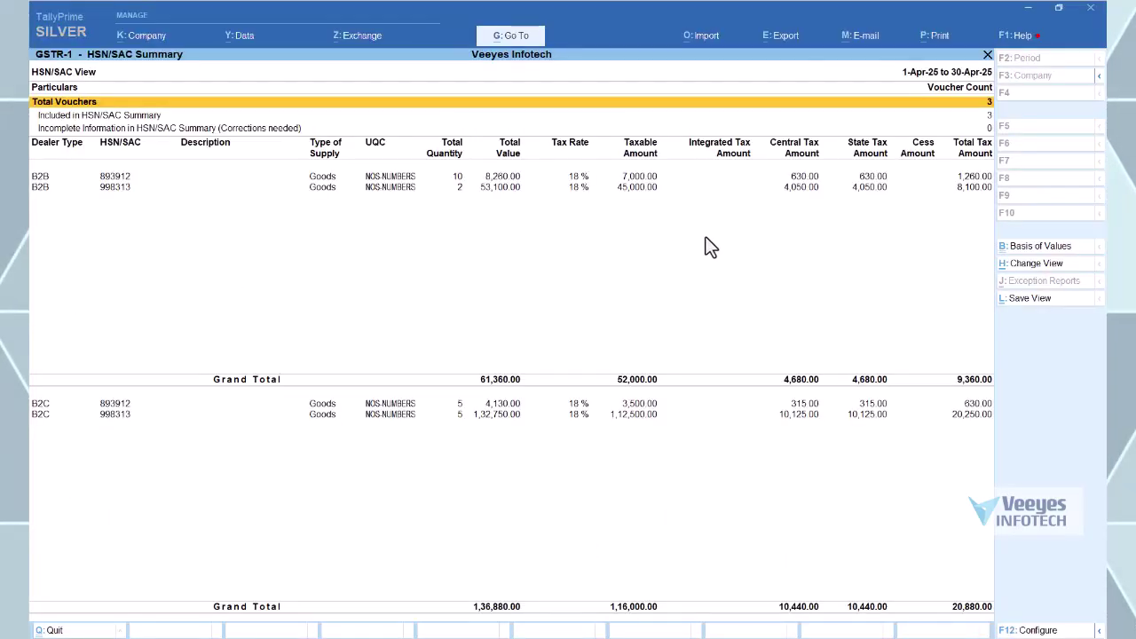
{"action": "left_click", "coordinate": [790, 37]}
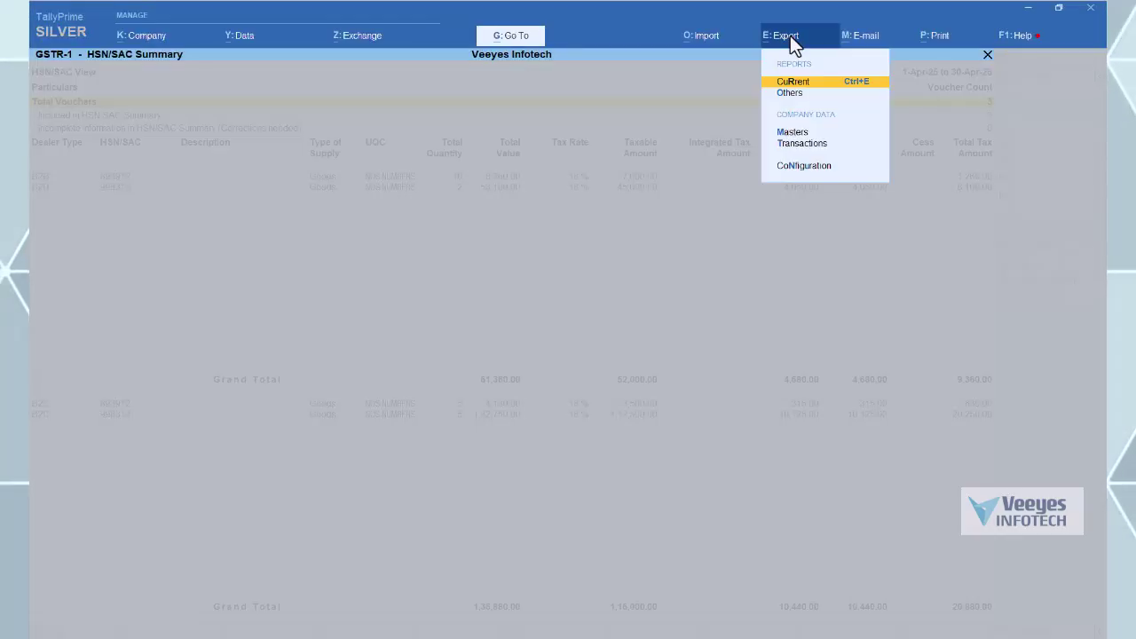
{"action": "left_click", "coordinate": [785, 87]}
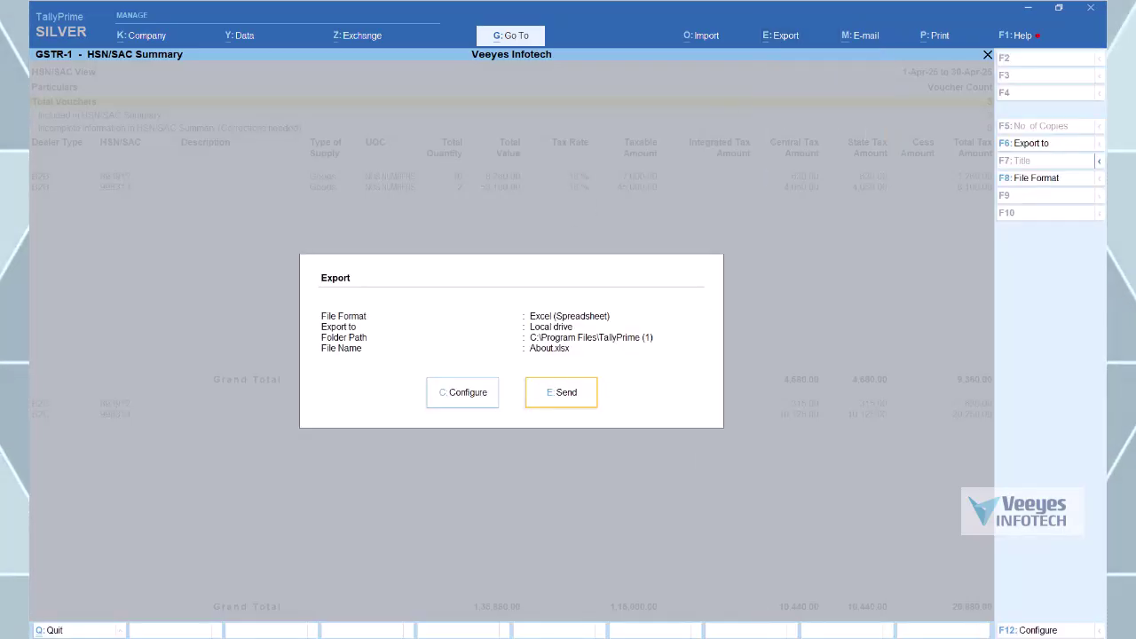
{"action": "key", "text": "Return"}
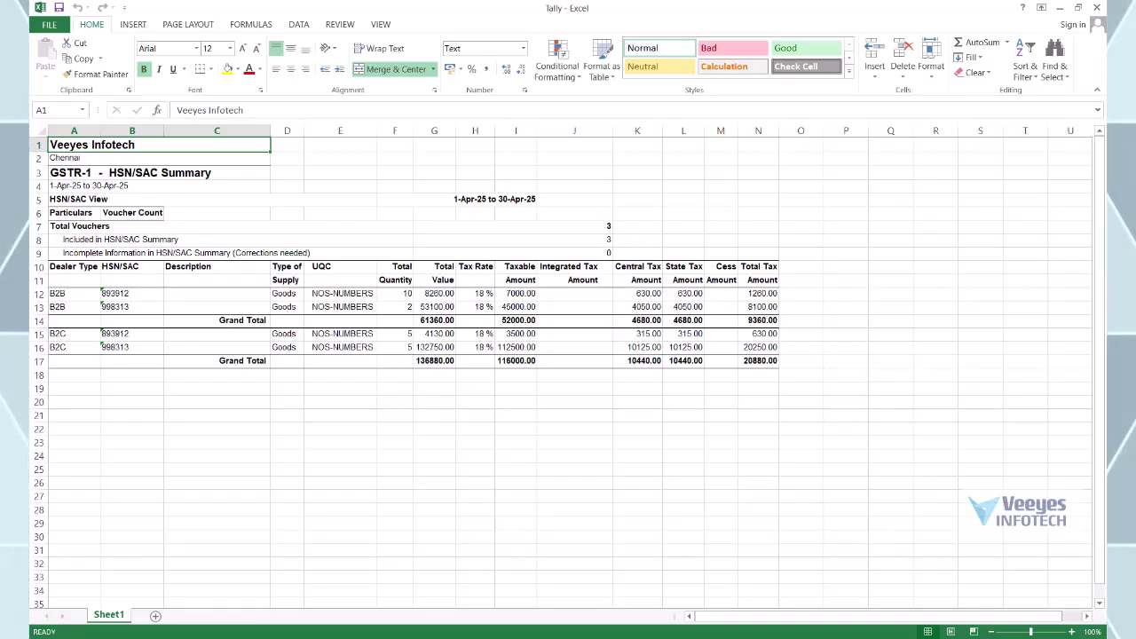
Switch to File Explorer, view the hsn(b2b) file from the hsn xl folder in Excel, and minimise the open workbooks
{"action": "left_click", "coordinate": [452, 573]}
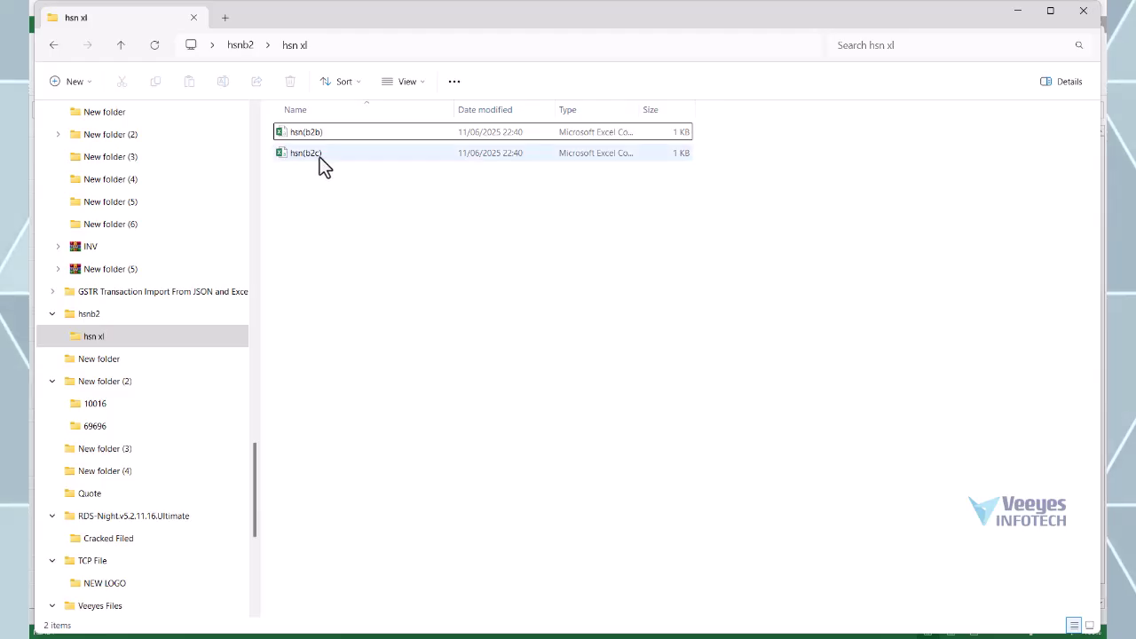
{"action": "left_click", "coordinate": [316, 137]}
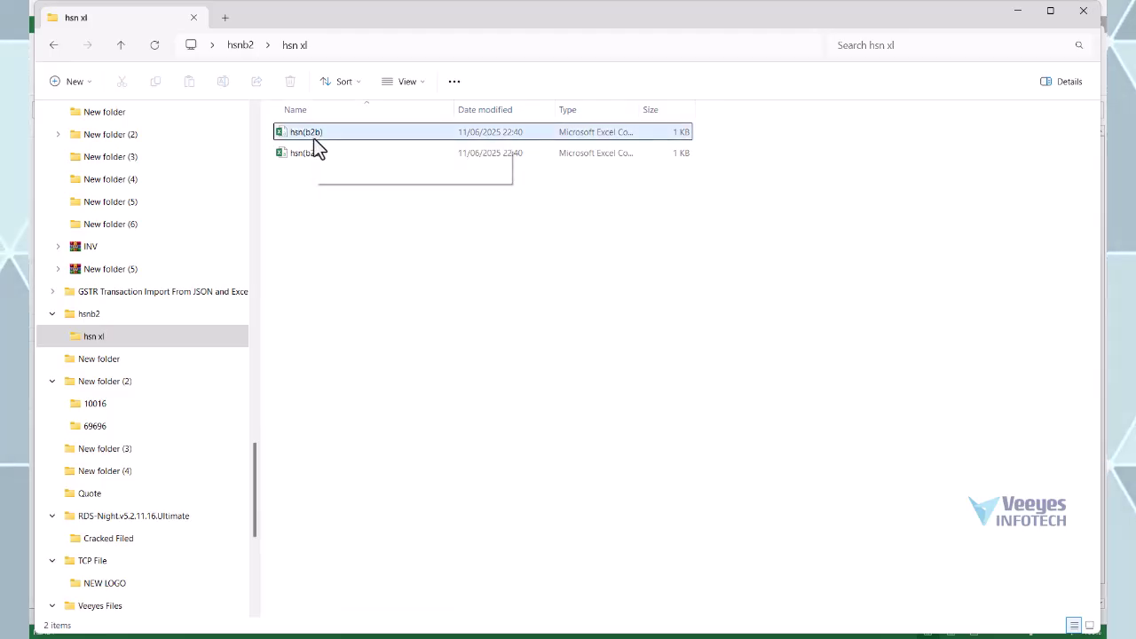
{"action": "double_click", "coordinate": [313, 138]}
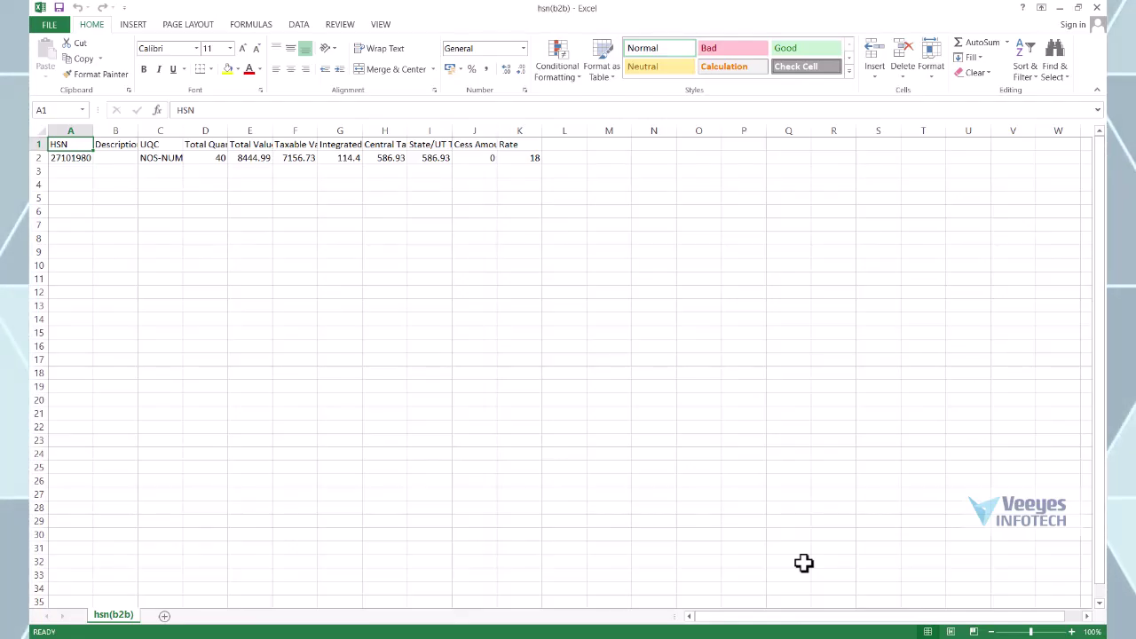
{"action": "left_click", "coordinate": [1062, 9]}
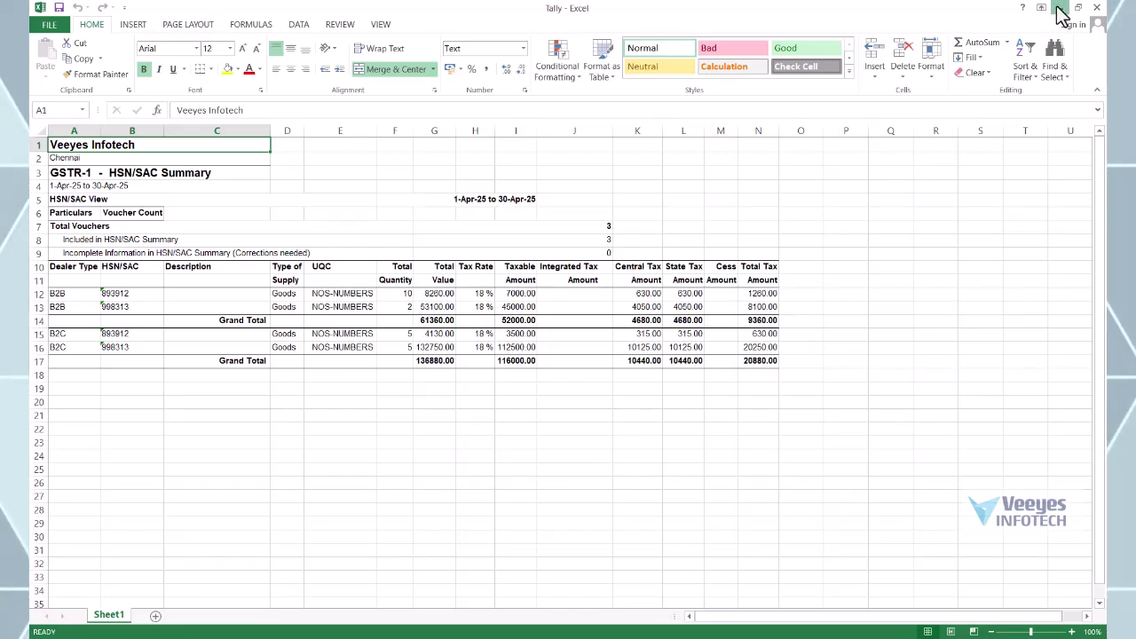
{"action": "left_click", "coordinate": [1060, 13]}
{"action": "mouse_move", "coordinate": [1057, 12]}
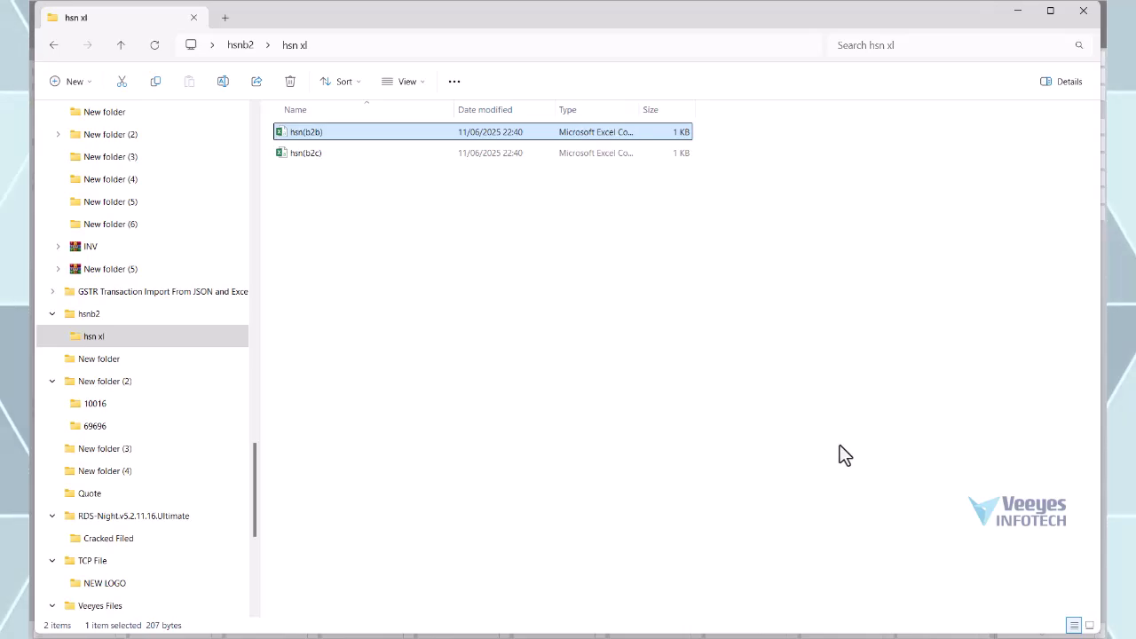
{"action": "left_click", "coordinate": [841, 637]}
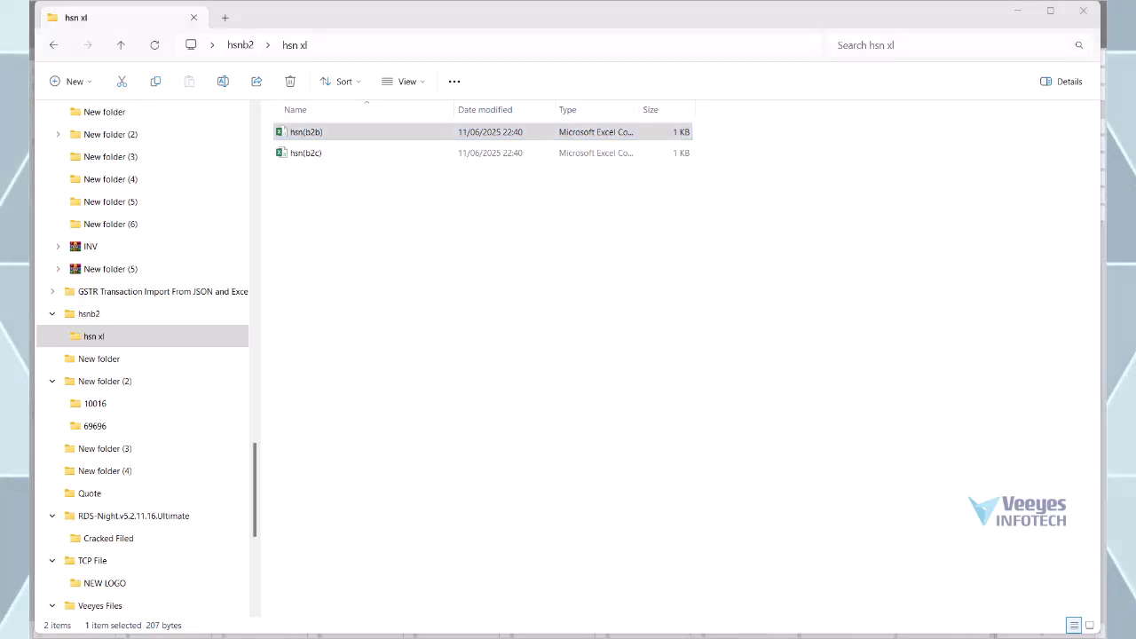